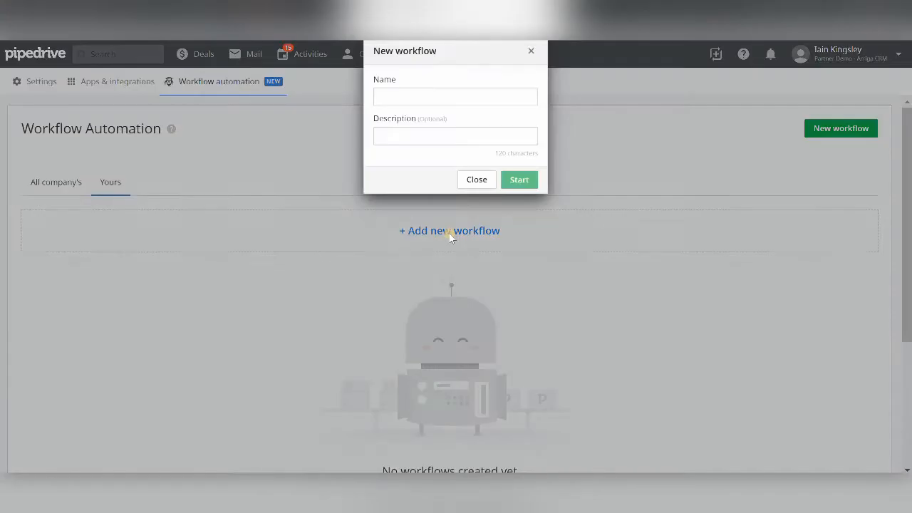
Create a workflow named Demo and set its trigger to the Deal updated event
{"action": "type", "text": "Demo"}
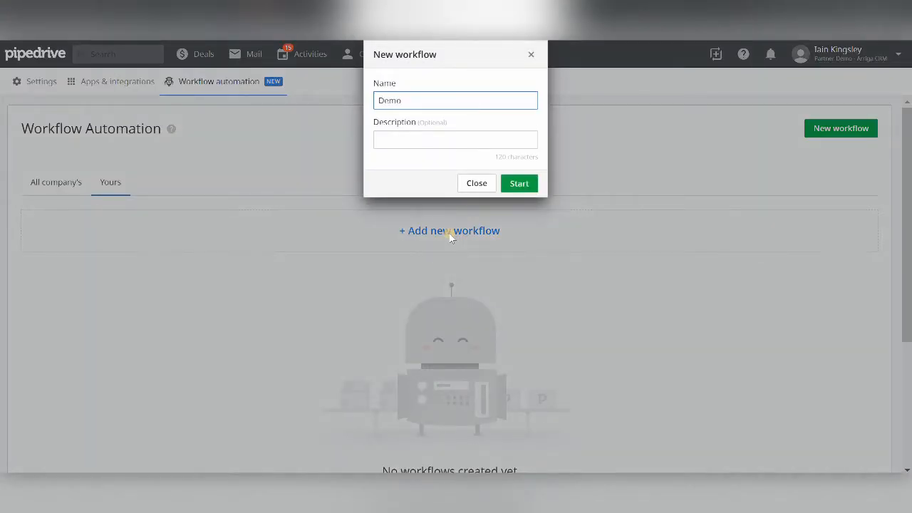
{"action": "left_click", "coordinate": [516, 184]}
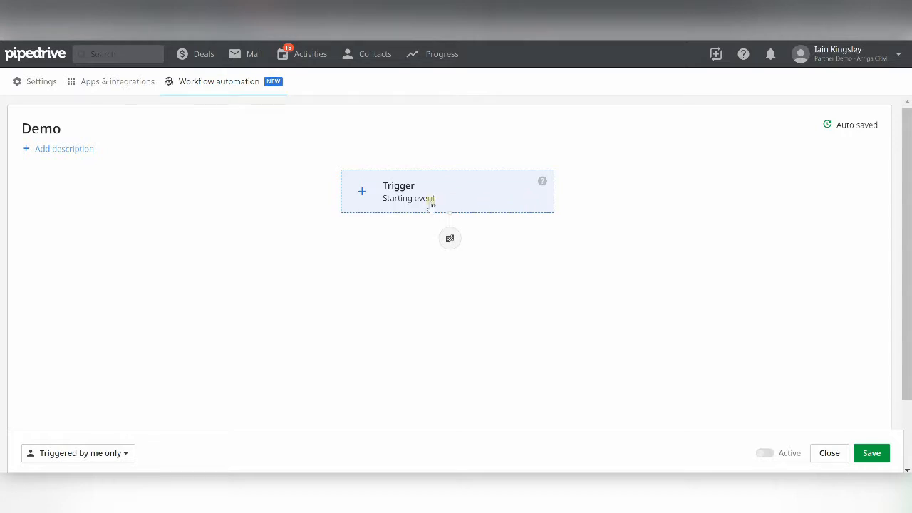
{"action": "left_click", "coordinate": [407, 198]}
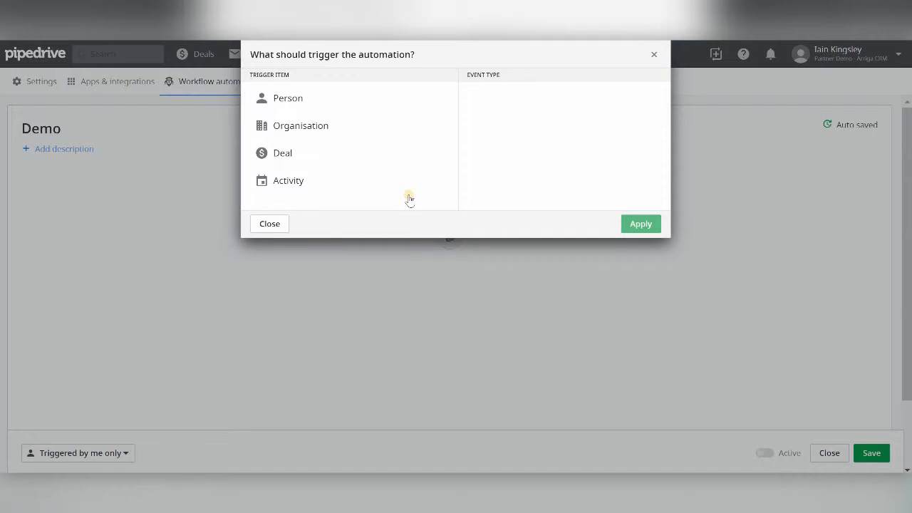
{"action": "left_click", "coordinate": [287, 154]}
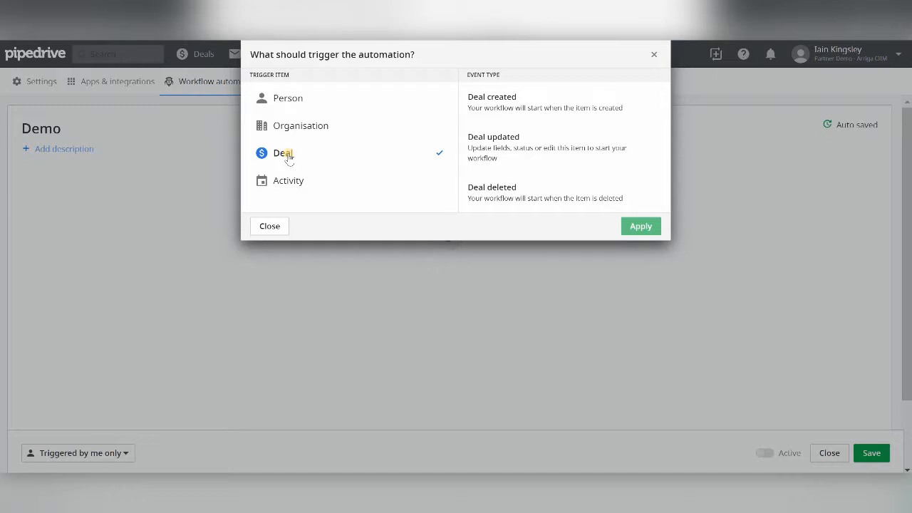
{"action": "left_click", "coordinate": [507, 146]}
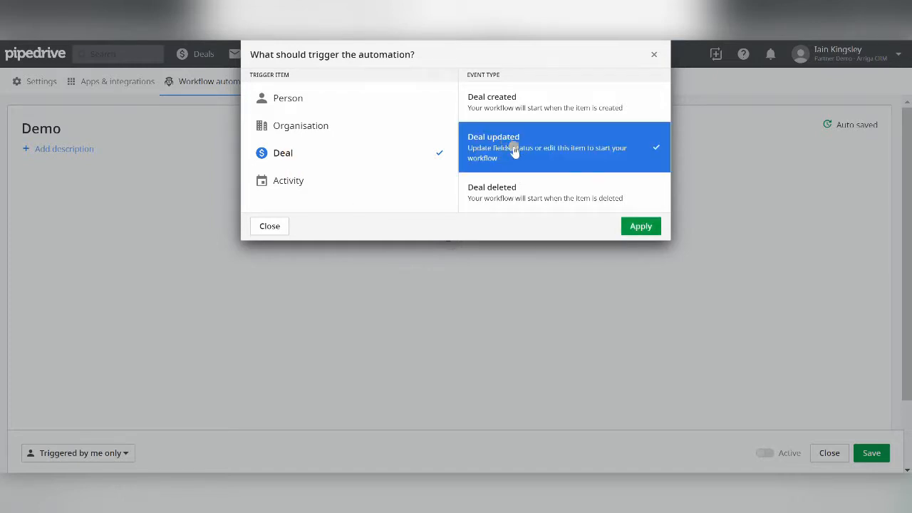
{"action": "left_click", "coordinate": [641, 226]}
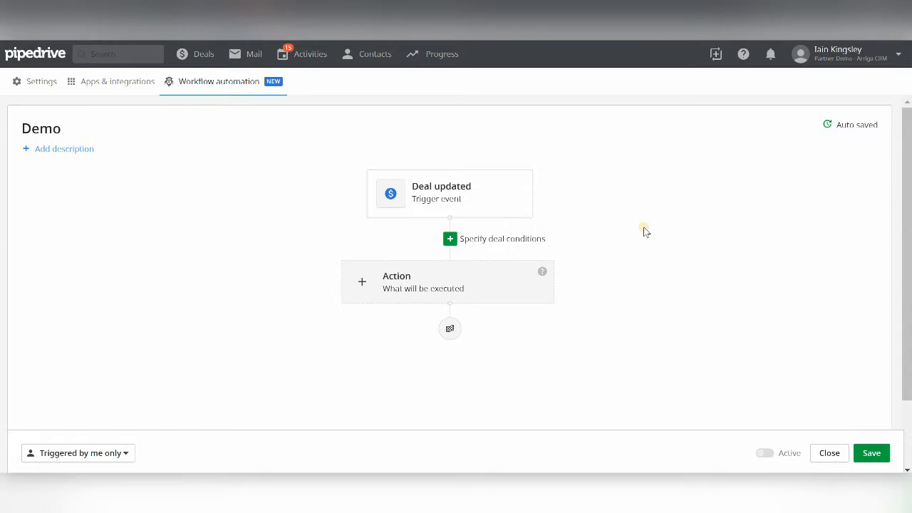
Add a deal condition to the trigger requiring that the deal stage has changed
{"action": "left_click", "coordinate": [449, 240]}
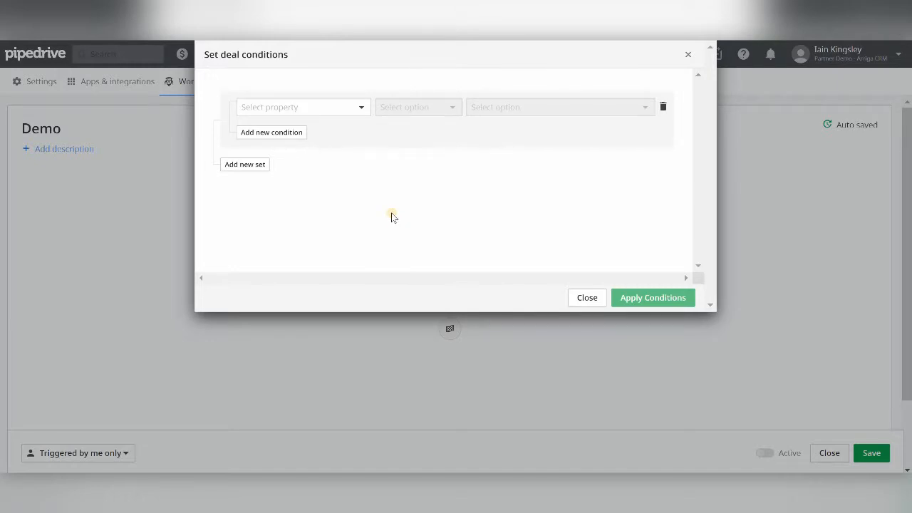
{"action": "left_click", "coordinate": [361, 108]}
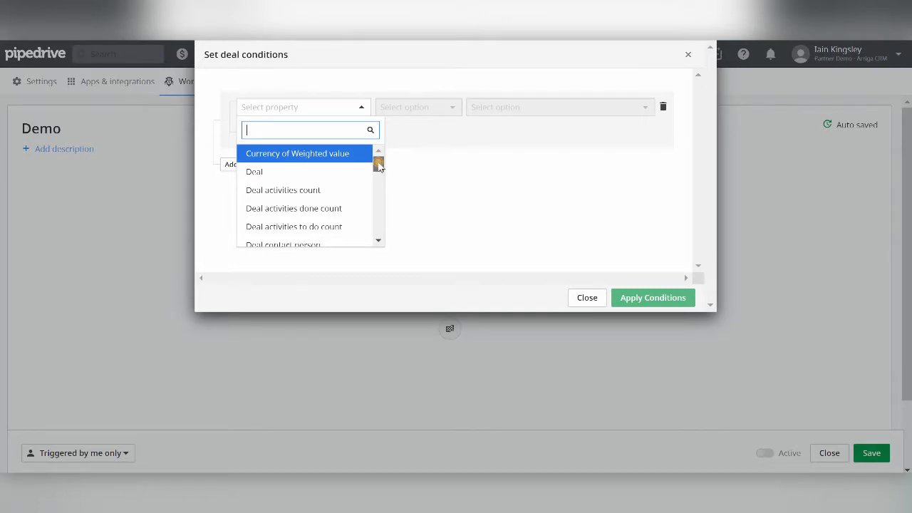
{"action": "left_click_drag", "start_coordinate": [379, 165], "coordinate": [370, 221]}
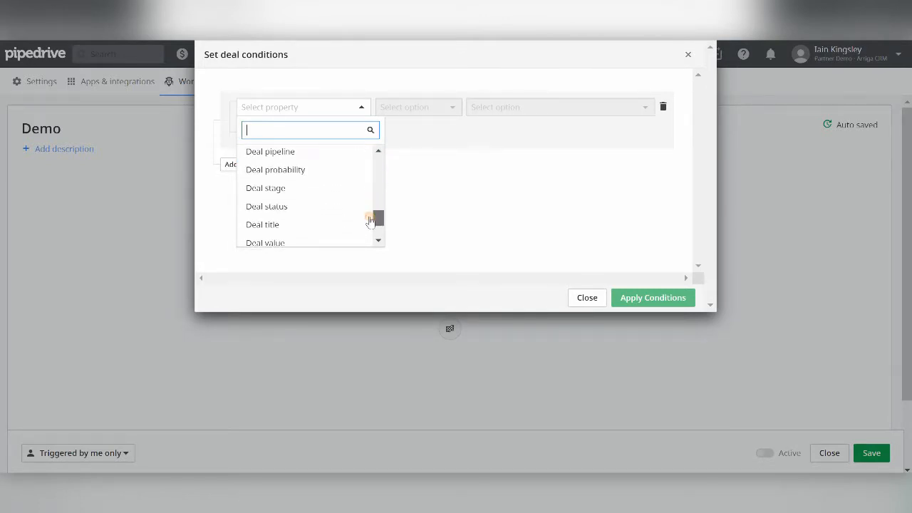
{"action": "left_click", "coordinate": [332, 190]}
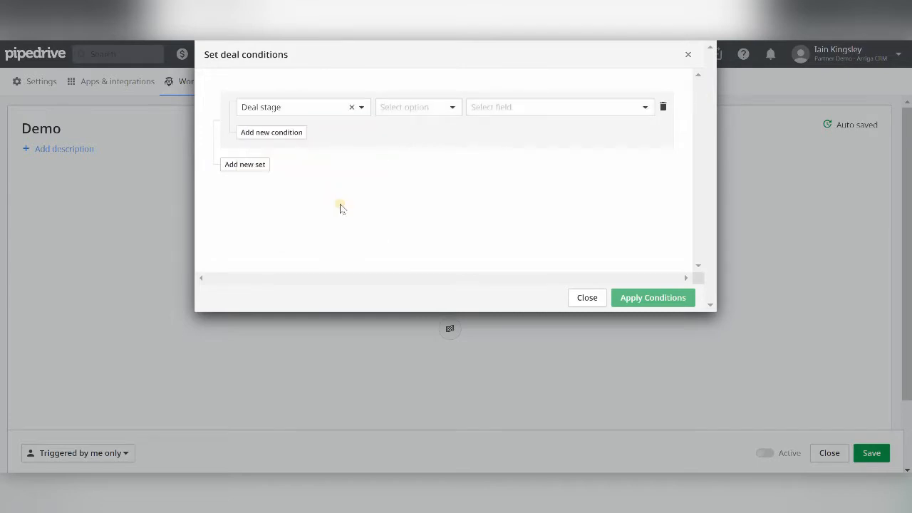
{"action": "left_click", "coordinate": [452, 107]}
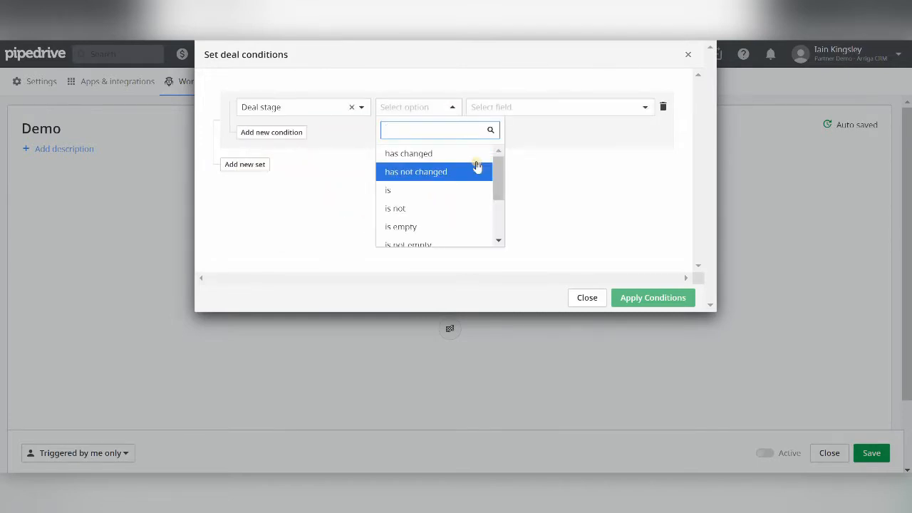
{"action": "left_click", "coordinate": [460, 155]}
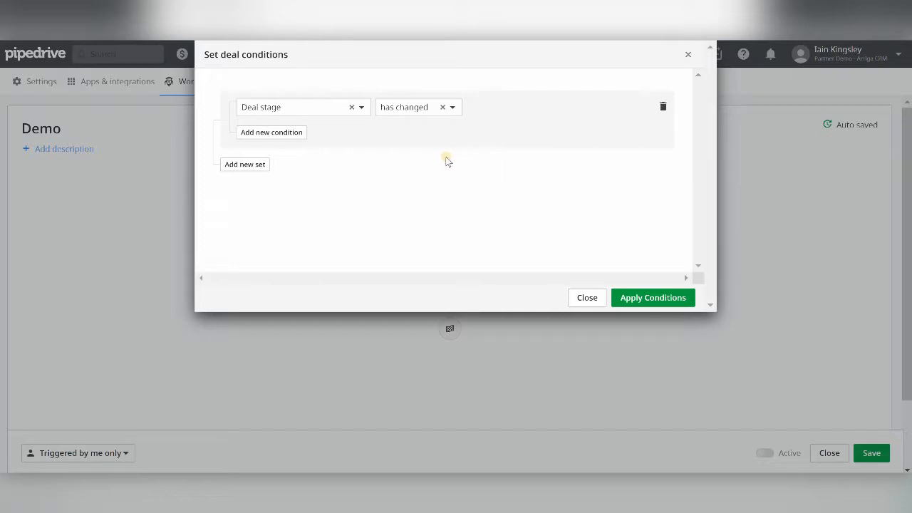
Add an AND condition that the deal stage is Proposal in the Services Pipeline, and apply the conditions without any additional set
{"action": "left_click", "coordinate": [290, 135]}
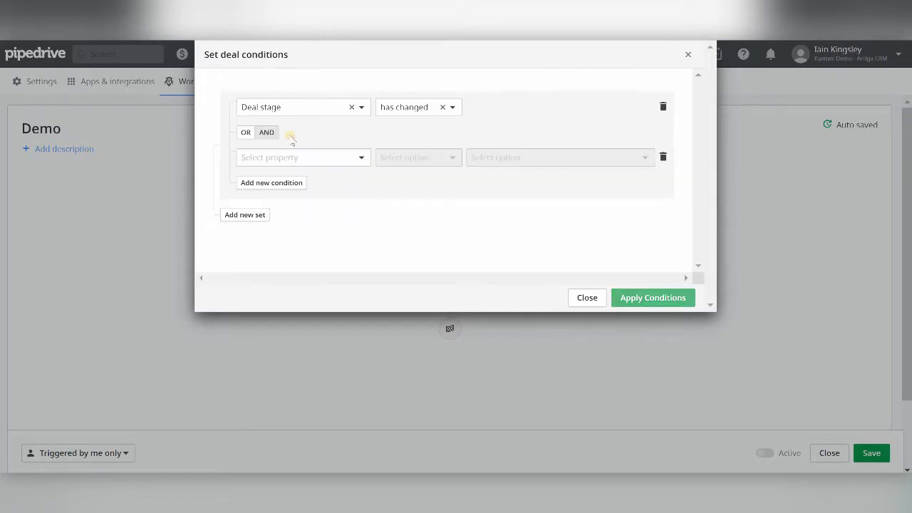
{"action": "left_click", "coordinate": [361, 160]}
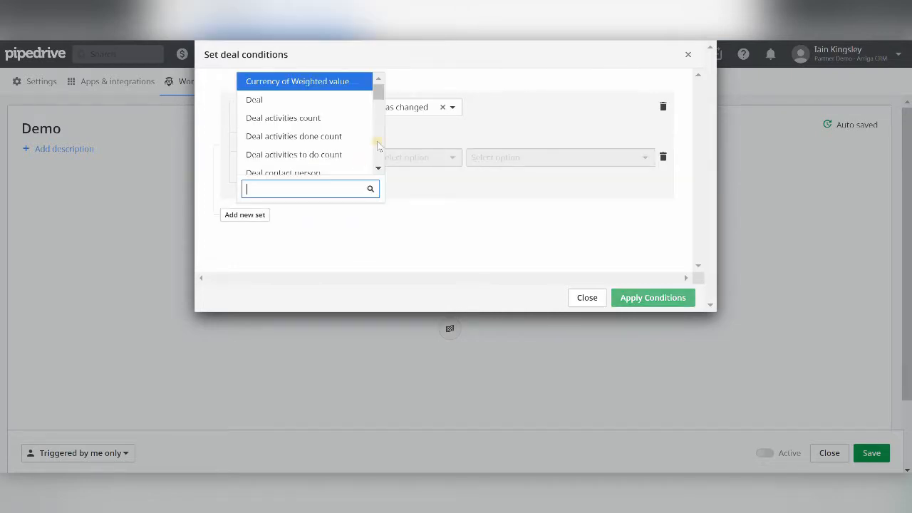
{"action": "left_click_drag", "start_coordinate": [378, 98], "coordinate": [377, 143]}
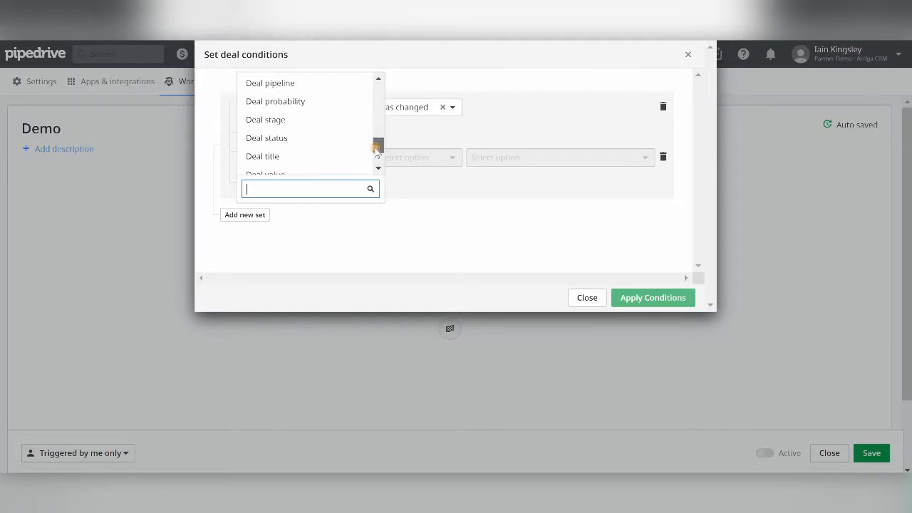
{"action": "left_click", "coordinate": [295, 118]}
{"action": "left_click", "coordinate": [435, 157]}
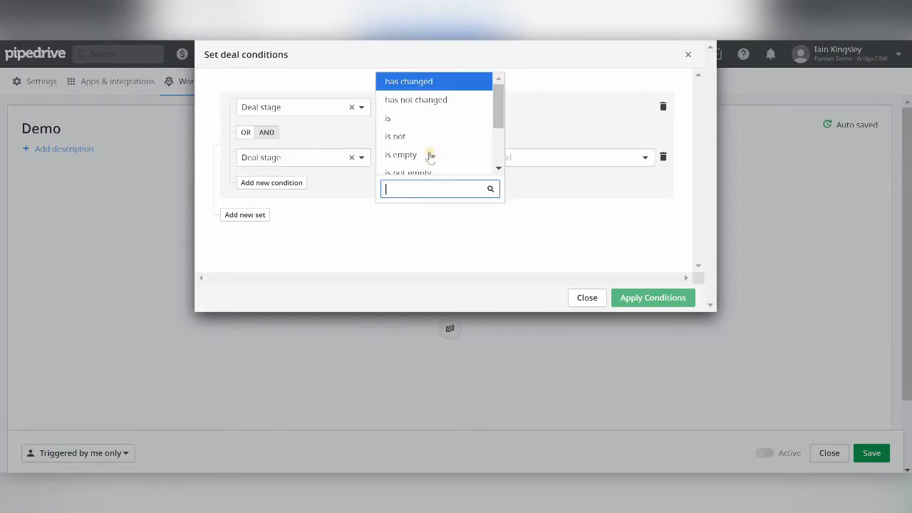
{"action": "left_click", "coordinate": [404, 118]}
{"action": "left_click", "coordinate": [645, 158]}
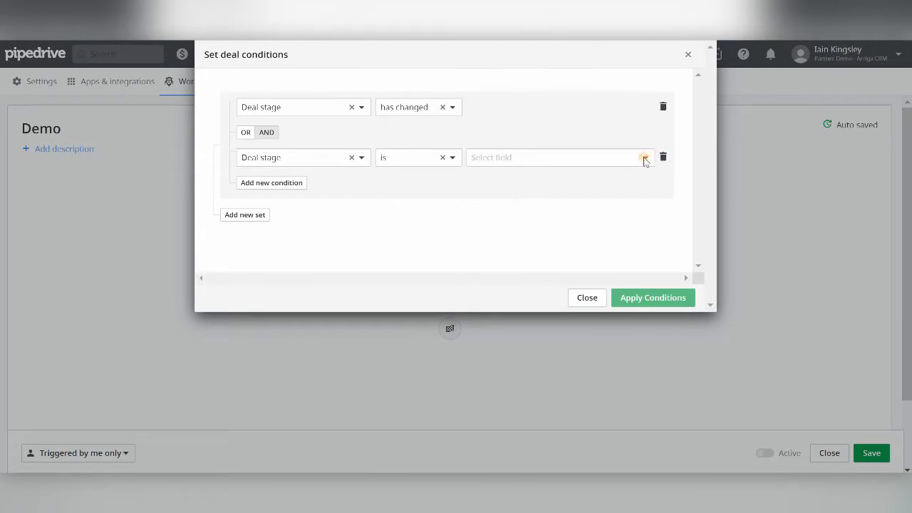
{"action": "left_click_drag", "start_coordinate": [589, 102], "coordinate": [577, 159]}
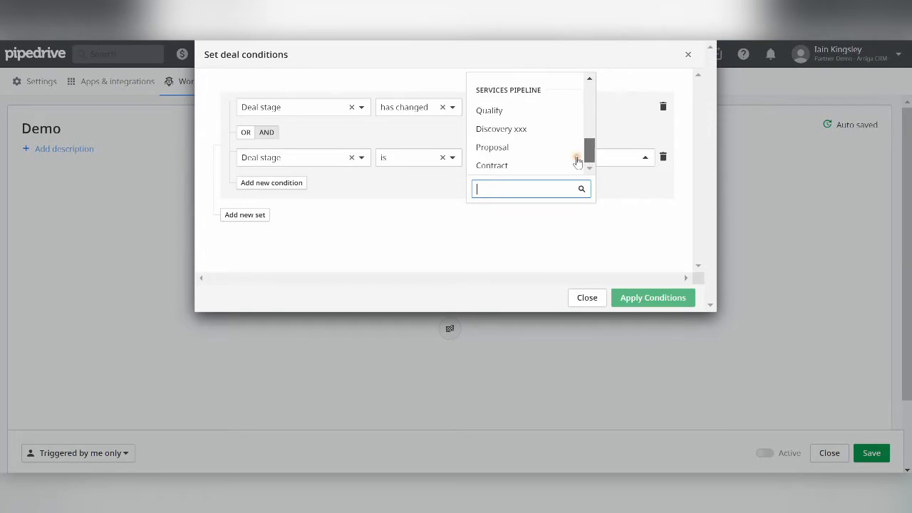
{"action": "left_click", "coordinate": [553, 147]}
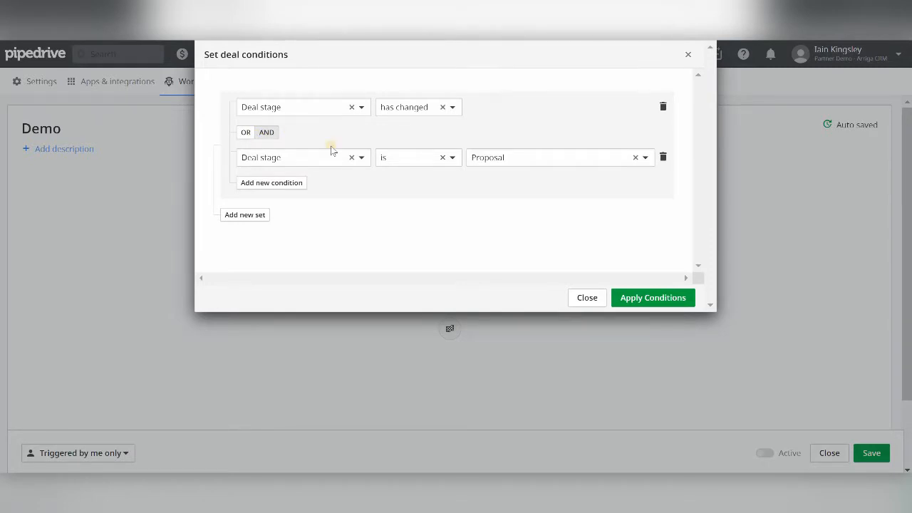
{"action": "left_click", "coordinate": [264, 220]}
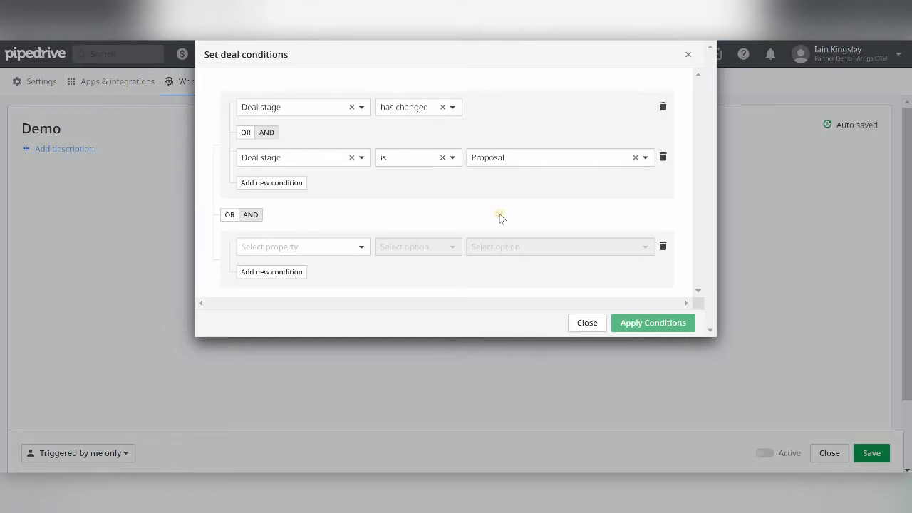
{"action": "left_click", "coordinate": [664, 246]}
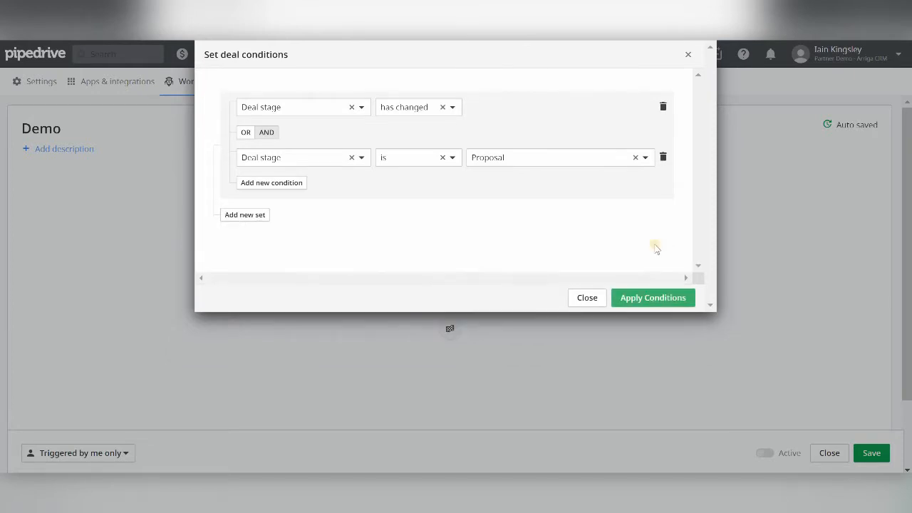
{"action": "left_click", "coordinate": [647, 300]}
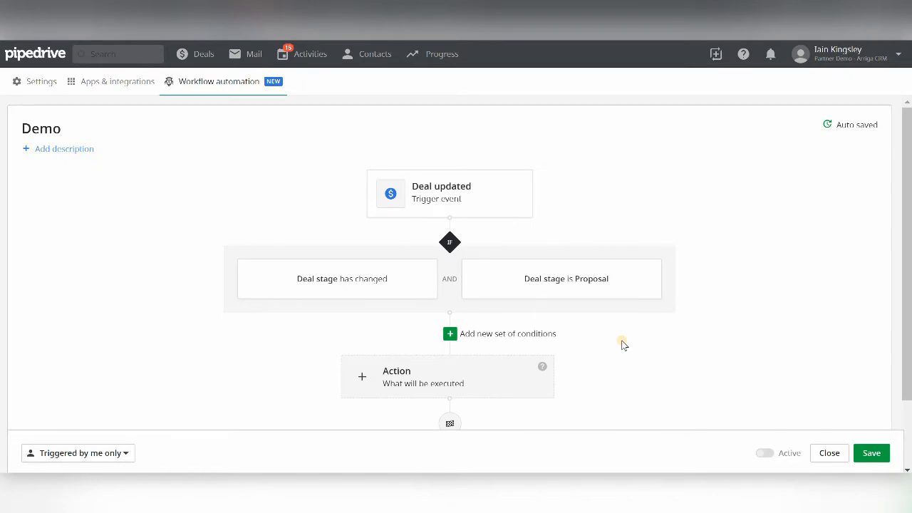
Open the workflow's action setup and review the event types offered for Deal, Organisation, Person and Email
{"action": "scroll", "coordinate": [623, 344], "scroll_direction": "down", "scroll_amount": 1}
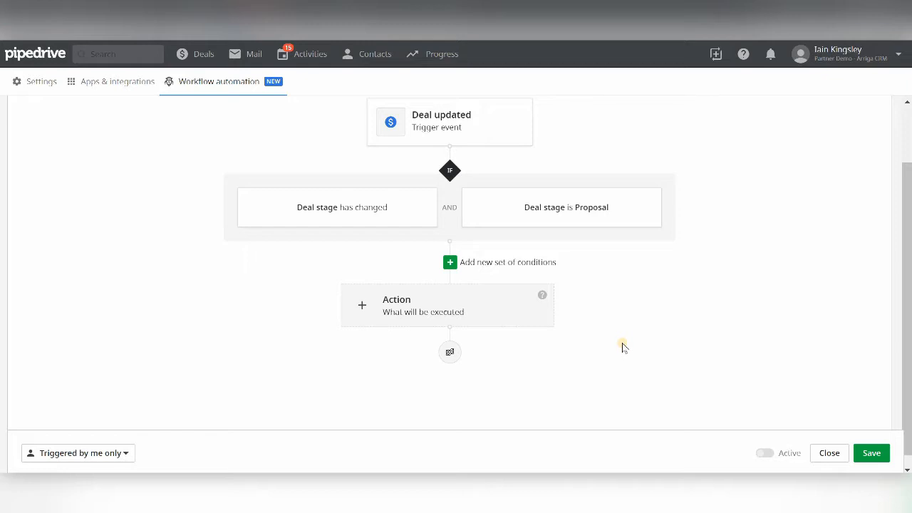
{"action": "left_click", "coordinate": [367, 316]}
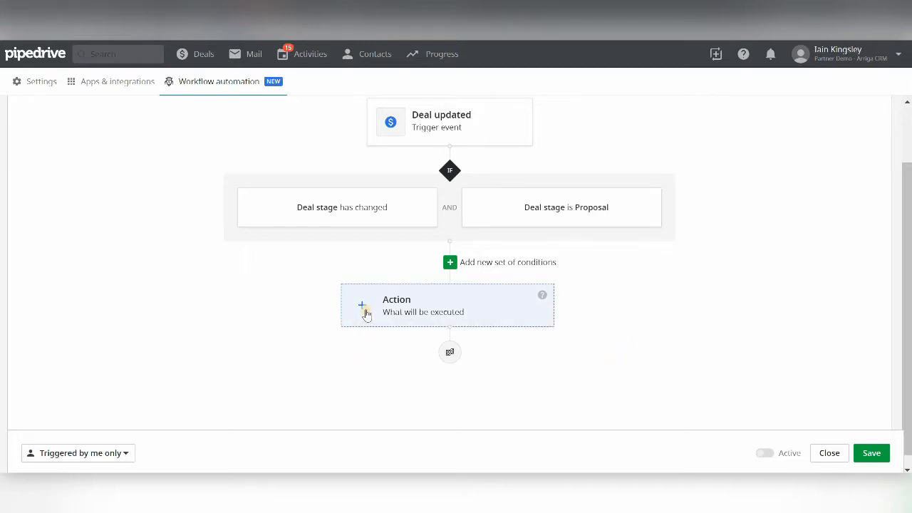
{"action": "left_click", "coordinate": [366, 314]}
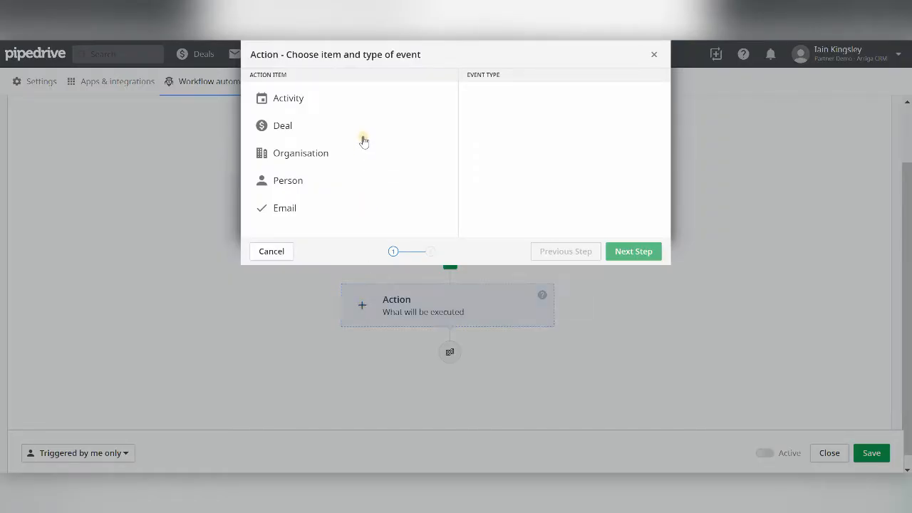
{"action": "left_click", "coordinate": [302, 128]}
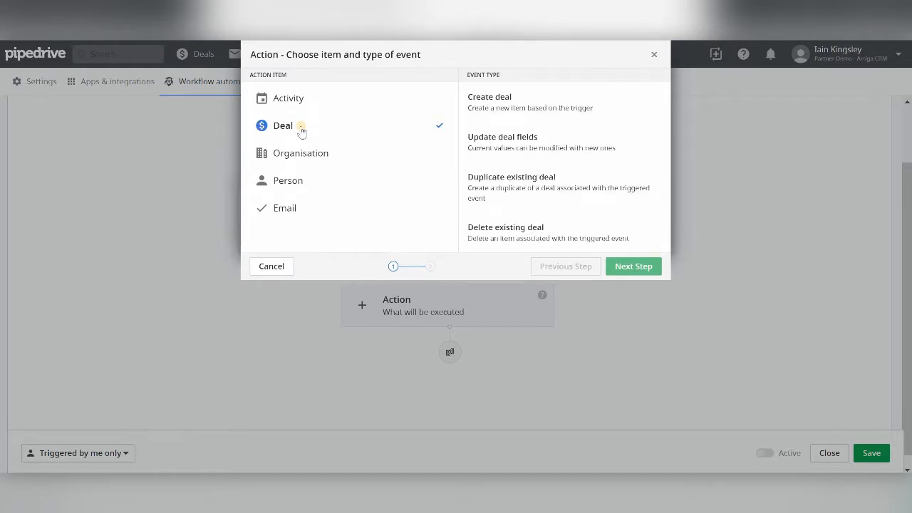
{"action": "left_click", "coordinate": [299, 157]}
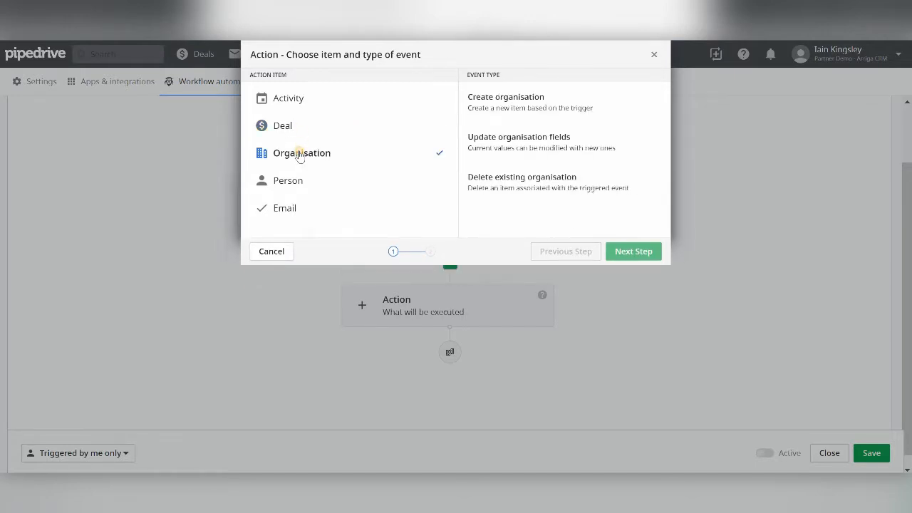
{"action": "left_click", "coordinate": [289, 182]}
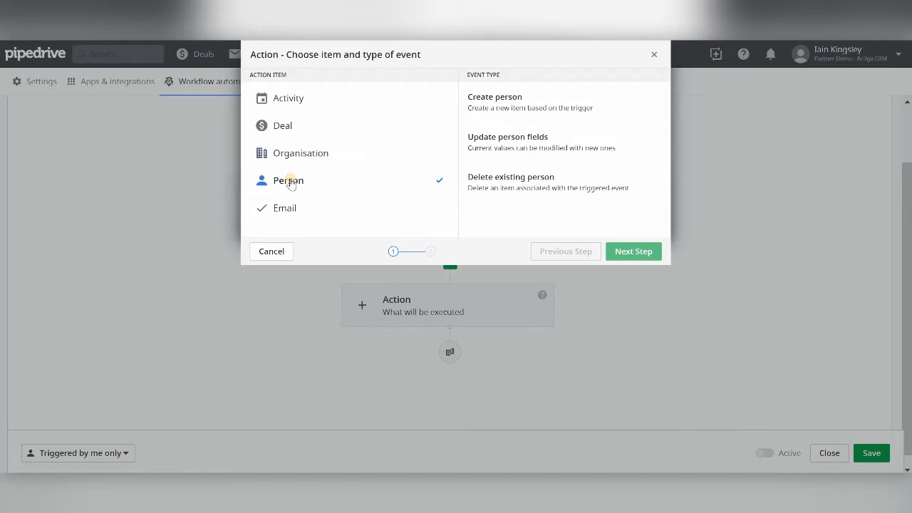
{"action": "left_click", "coordinate": [283, 217]}
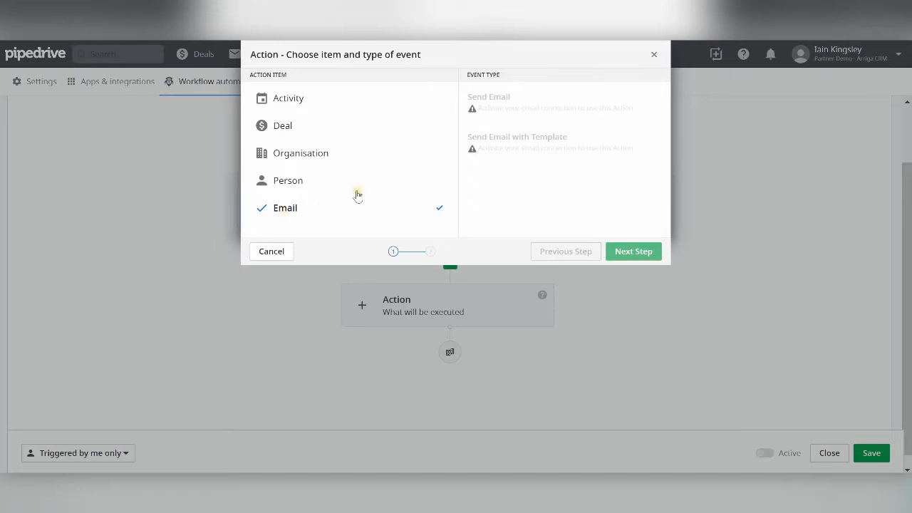
Choose Create activity for the Activity item as the workflow's action and continue to its details
{"action": "left_click", "coordinate": [288, 98]}
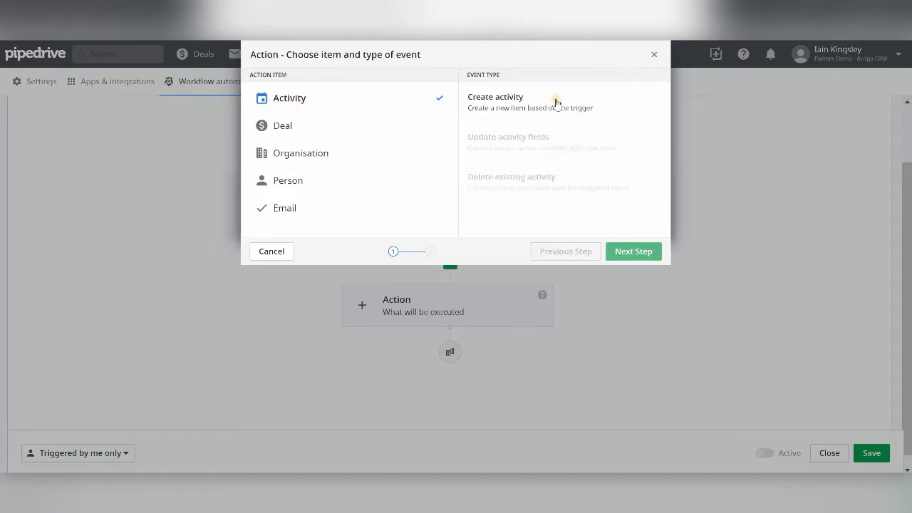
{"action": "left_click", "coordinate": [498, 103]}
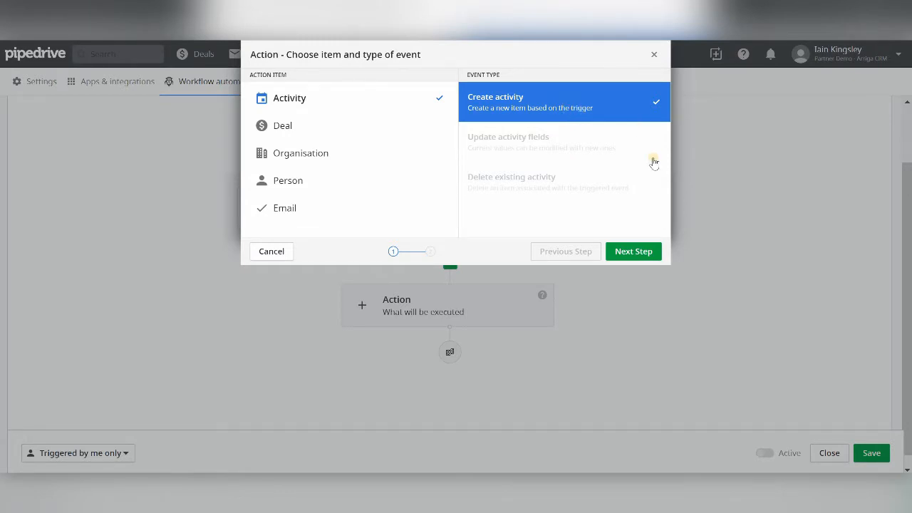
{"action": "left_click", "coordinate": [631, 253]}
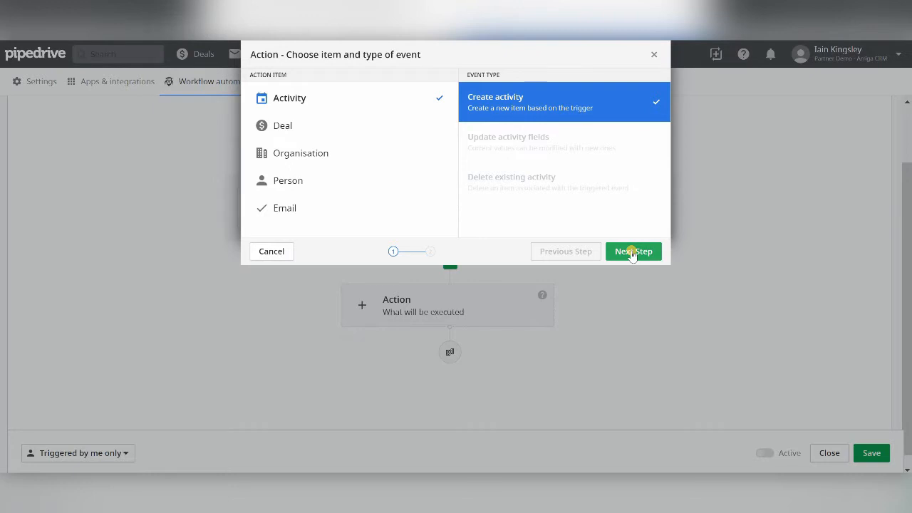
{"action": "left_click", "coordinate": [631, 253]}
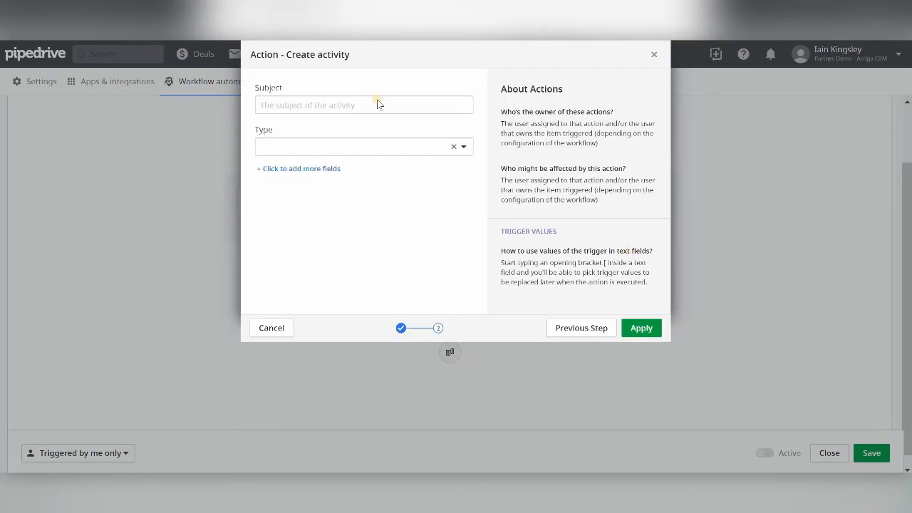
Set the new activity's subject to Create Proposal and its type to Deadline
{"action": "left_click", "coordinate": [364, 110]}
{"action": "type", "text": "Create Proposal"}
{"action": "left_click", "coordinate": [428, 148]}
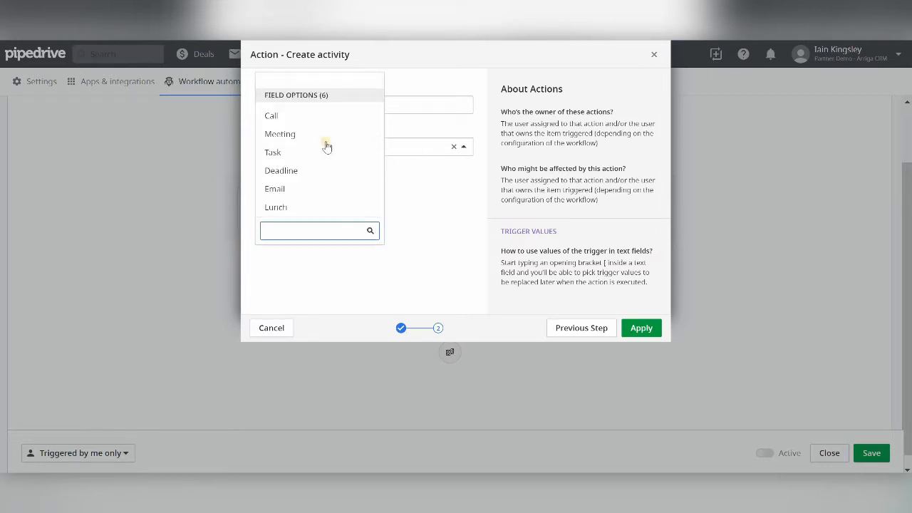
{"action": "left_click", "coordinate": [297, 172]}
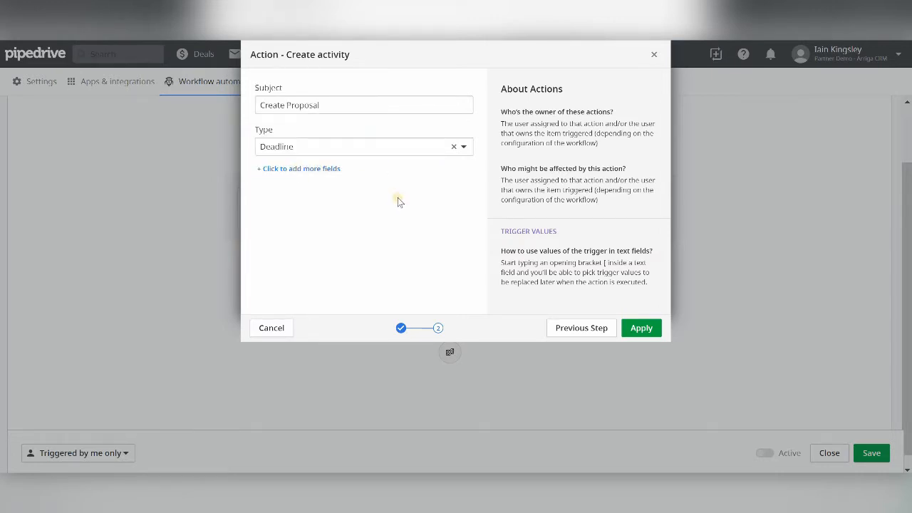
Add the Date and Linked Deal fields to the new activity's details
{"action": "left_click", "coordinate": [328, 171]}
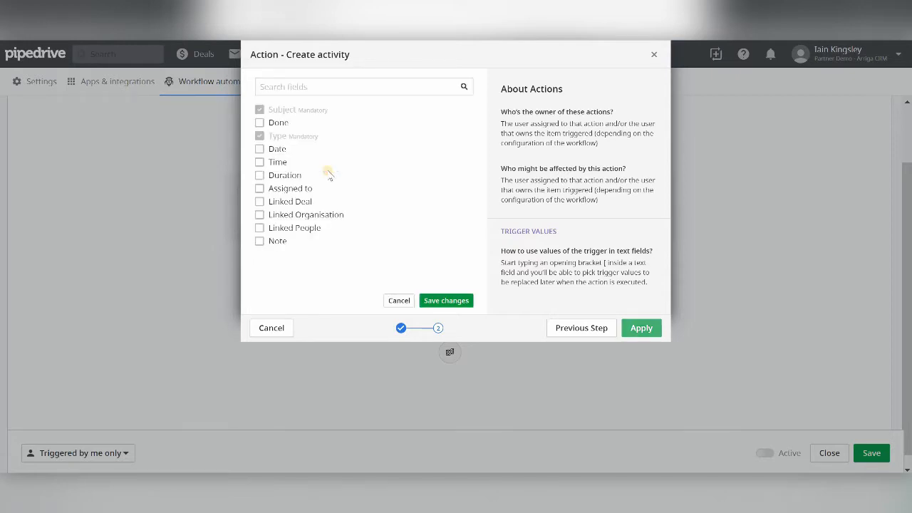
{"action": "left_click", "coordinate": [261, 150]}
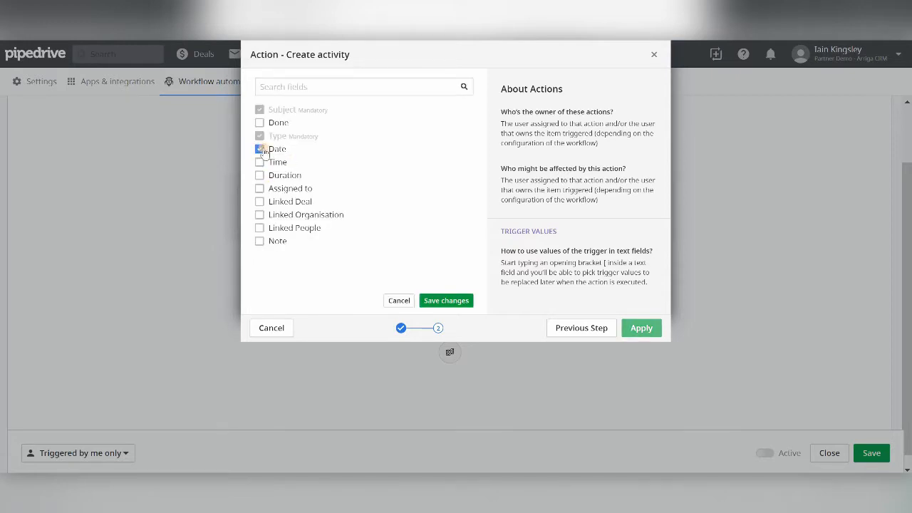
{"action": "left_click", "coordinate": [261, 204]}
{"action": "left_click", "coordinate": [446, 301]}
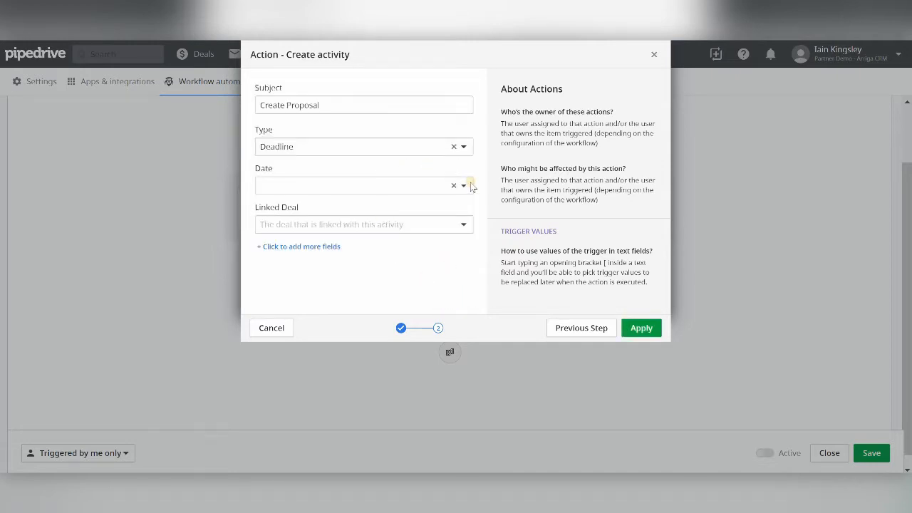
Set the activity's date to In 1 week and its linked deal to the trigger's Deal, and apply the action
{"action": "left_click", "coordinate": [463, 185]}
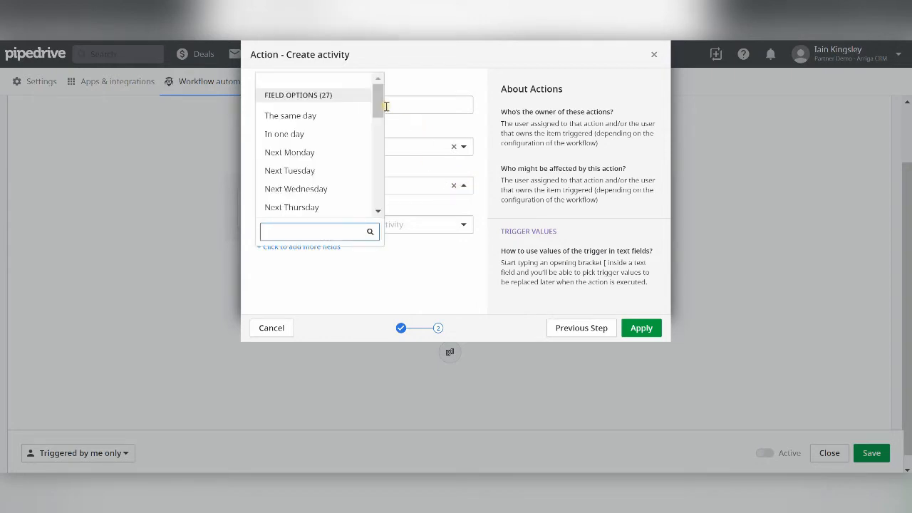
{"action": "left_click_drag", "start_coordinate": [377, 106], "coordinate": [364, 163]}
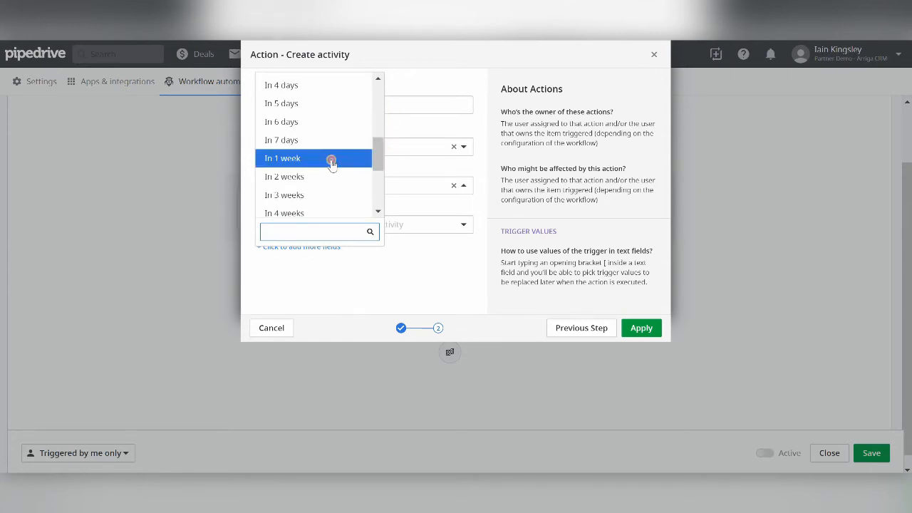
{"action": "left_click", "coordinate": [331, 163]}
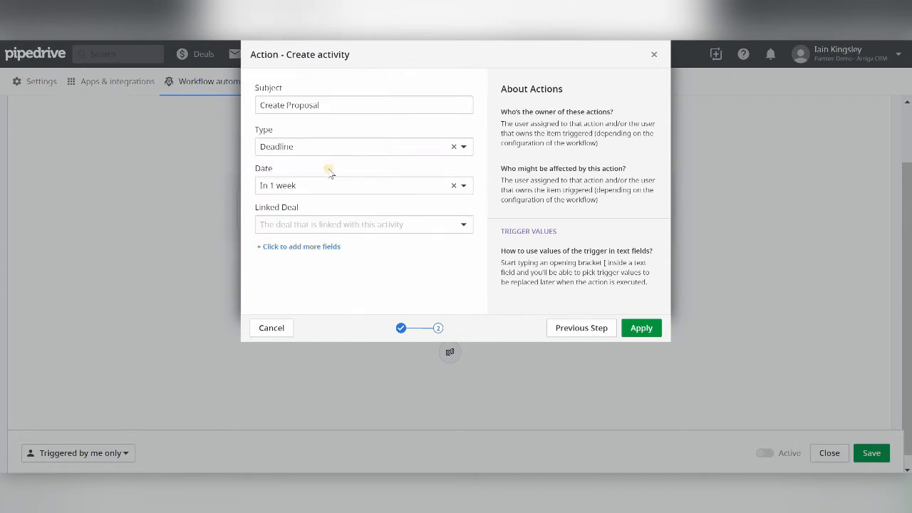
{"action": "left_click", "coordinate": [464, 226]}
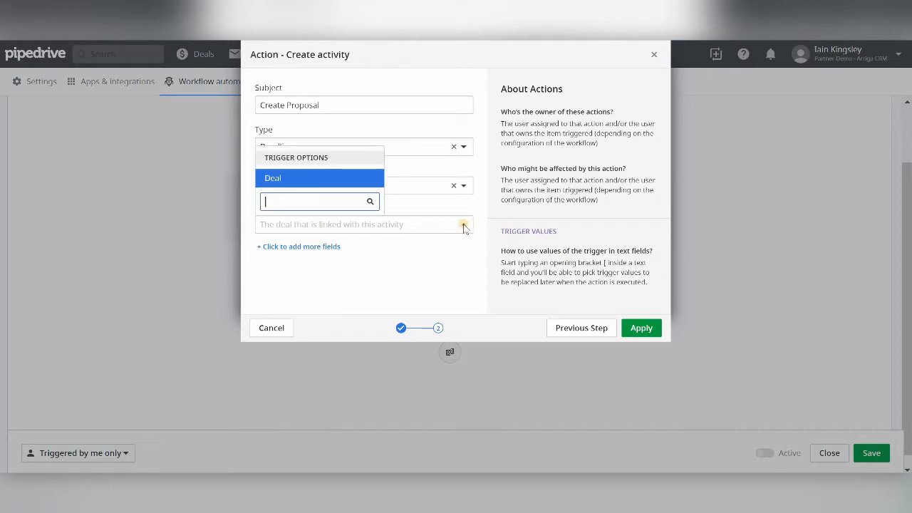
{"action": "left_click", "coordinate": [277, 180]}
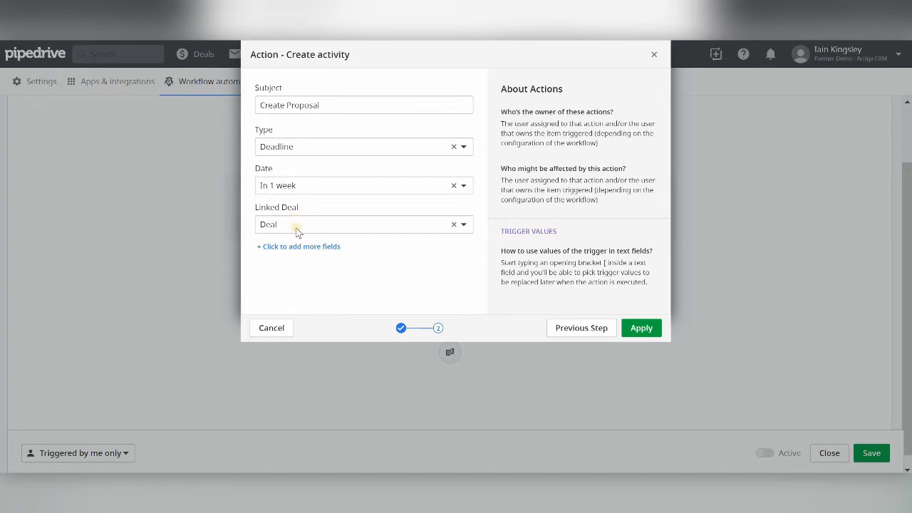
{"action": "left_click", "coordinate": [642, 328]}
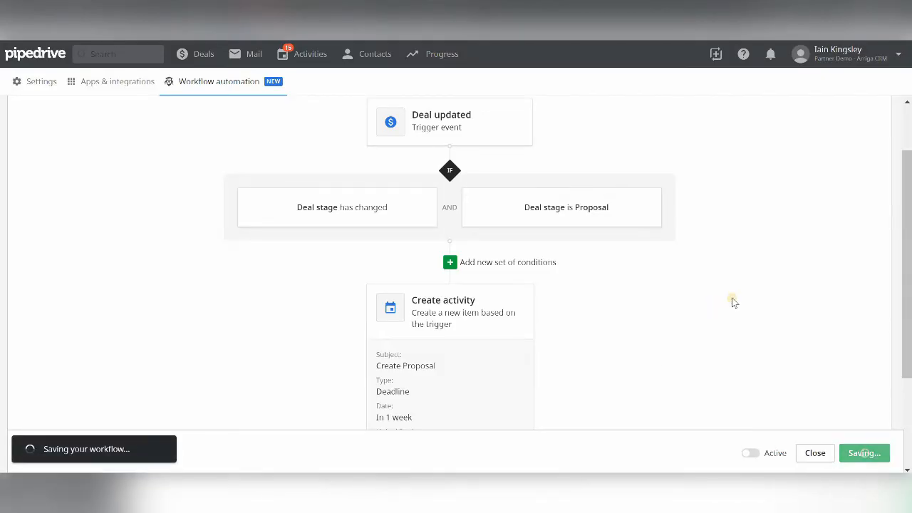
Set the workflow to be triggered by any user, and save it as active
{"action": "scroll", "coordinate": [732, 297], "scroll_direction": "down", "scroll_amount": 2}
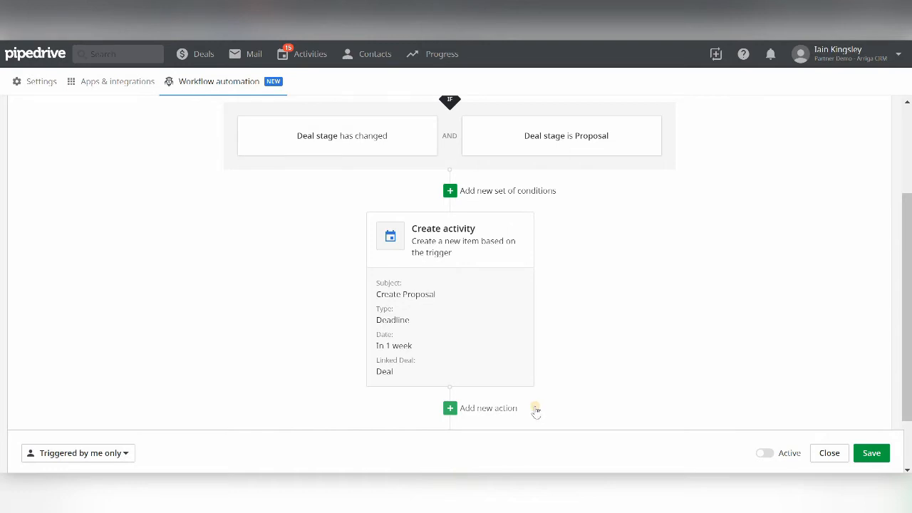
{"action": "left_click", "coordinate": [125, 455]}
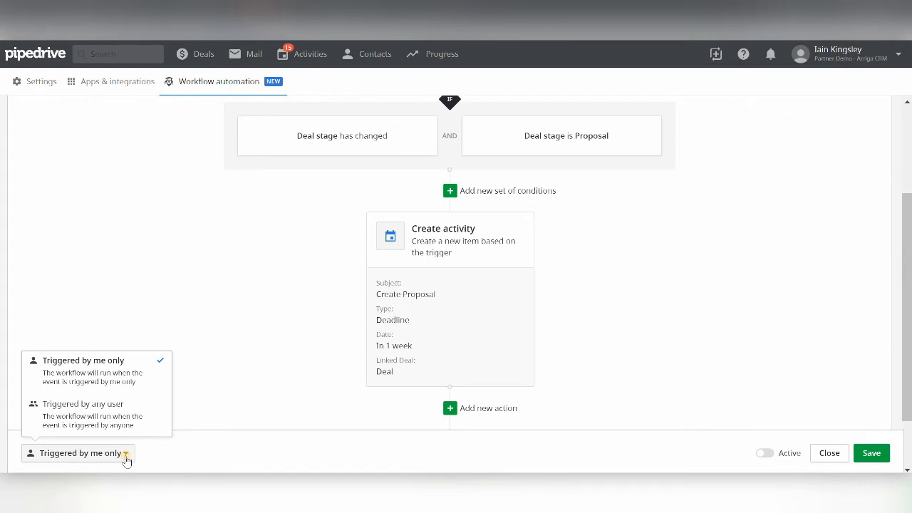
{"action": "left_click", "coordinate": [107, 424]}
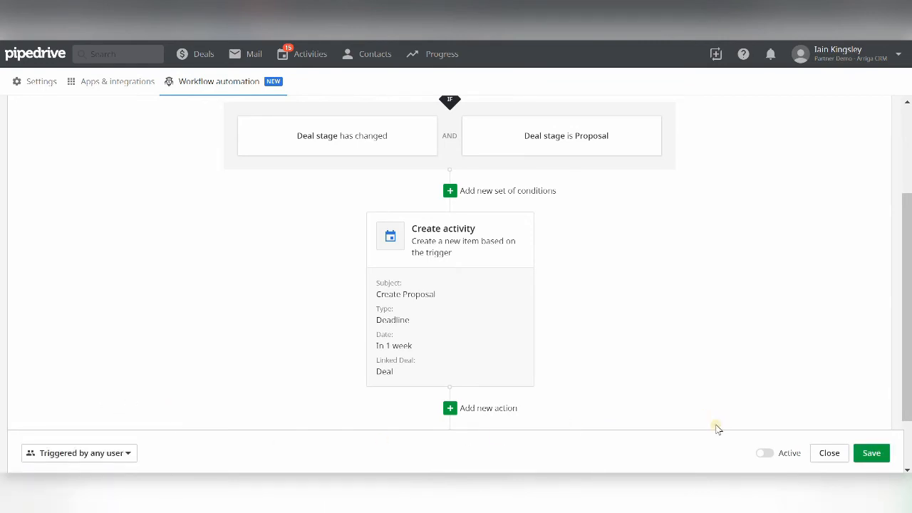
{"action": "left_click", "coordinate": [764, 456]}
{"action": "left_click", "coordinate": [874, 454]}
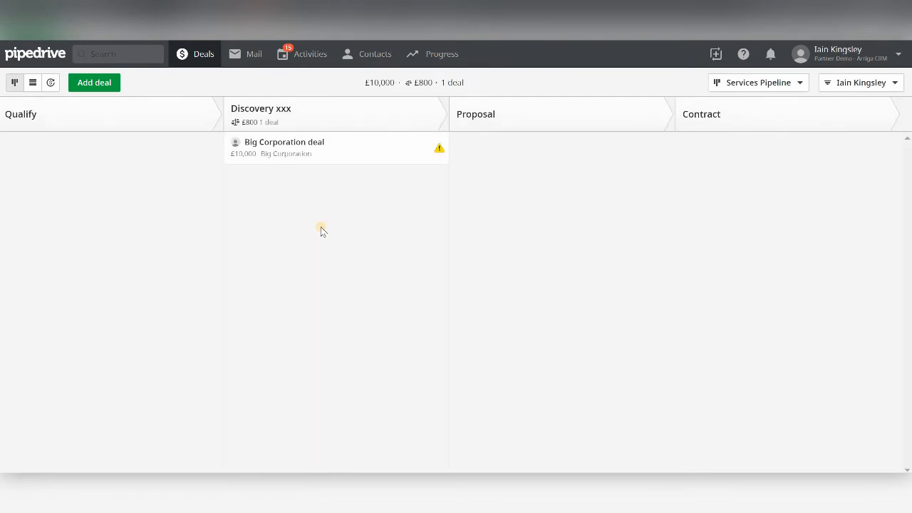
Move the Big Corporation deal to the Proposal stage of the Services Pipeline and open the activities list
{"action": "left_click_drag", "start_coordinate": [300, 151], "coordinate": [514, 183]}
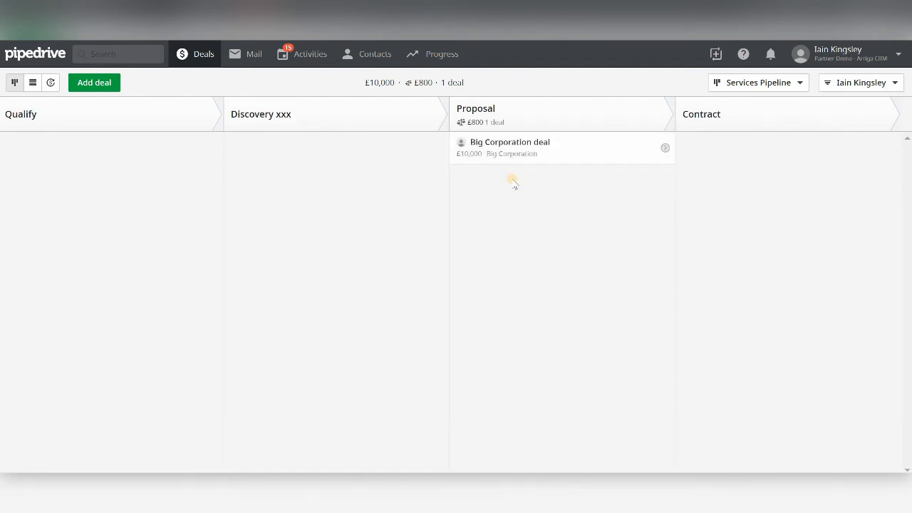
{"action": "left_click", "coordinate": [308, 60]}
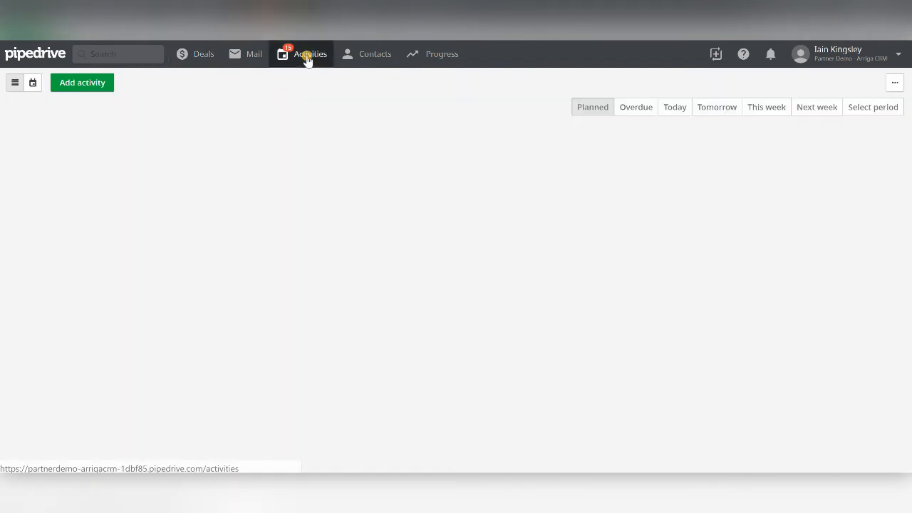